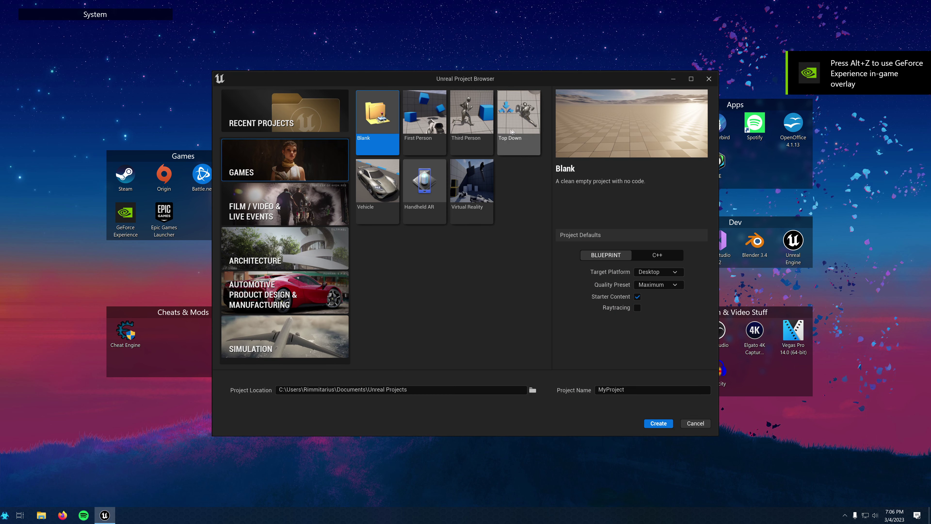
Choose the First Person template for the new game project after comparing its description with the Third Person template's.
{"action": "left_click", "coordinate": [435, 135]}
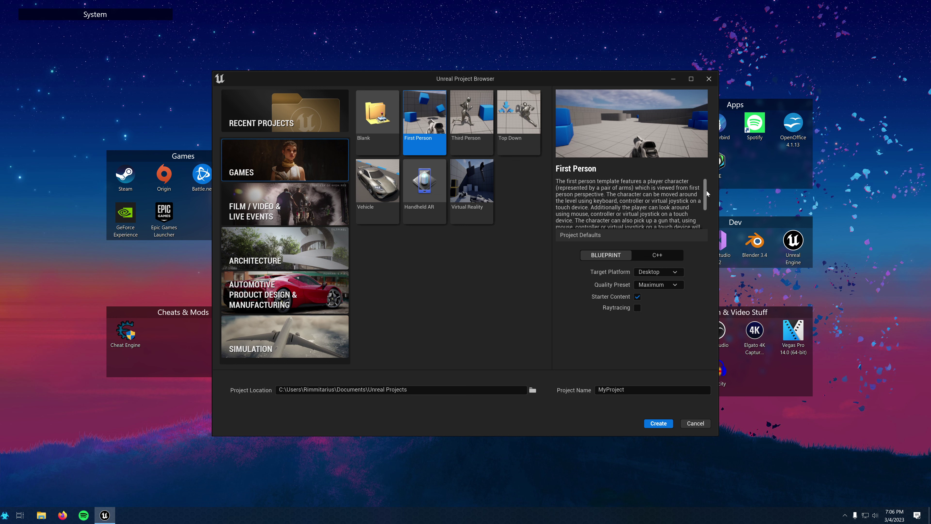
{"action": "mouse_move", "coordinate": [706, 192]}
{"action": "left_mouse_down"}
{"action": "mouse_move", "coordinate": [706, 214]}
{"action": "mouse_move", "coordinate": [706, 187]}
{"action": "left_mouse_up"}
{"action": "left_click", "coordinate": [471, 116]}
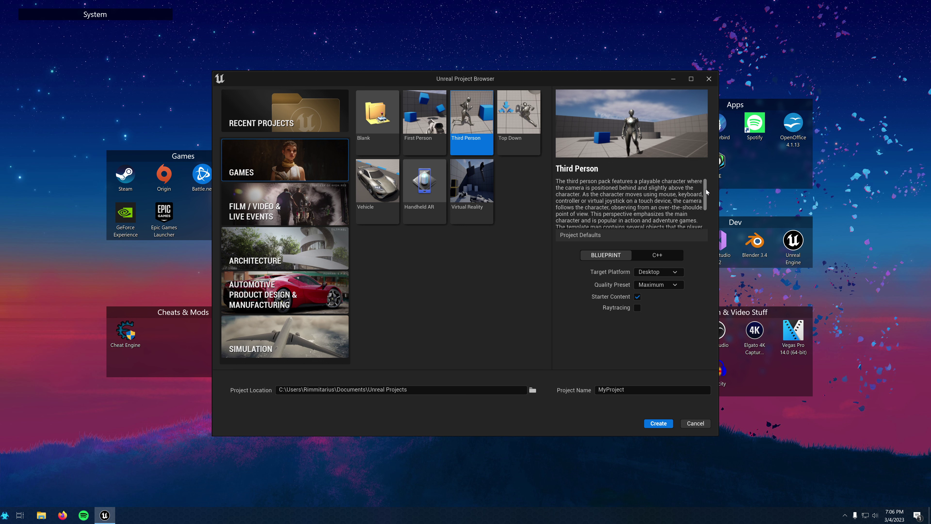
{"action": "mouse_move", "coordinate": [705, 190]}
{"action": "left_mouse_down"}
{"action": "mouse_move", "coordinate": [705, 211]}
{"action": "mouse_move", "coordinate": [705, 191]}
{"action": "left_mouse_up"}
{"action": "left_click", "coordinate": [423, 122]}
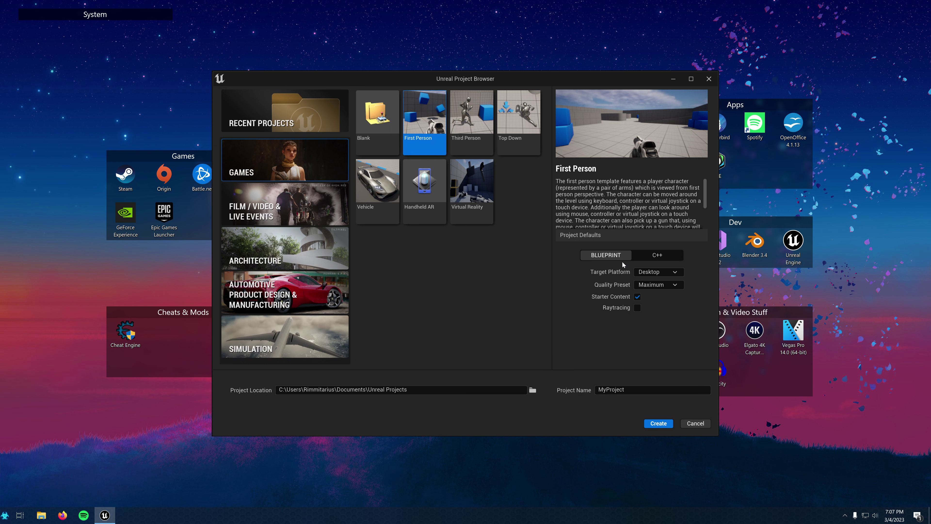
Set the project's target platform to Mobile and its quality preset to Scalable.
{"action": "left_click", "coordinate": [661, 272]}
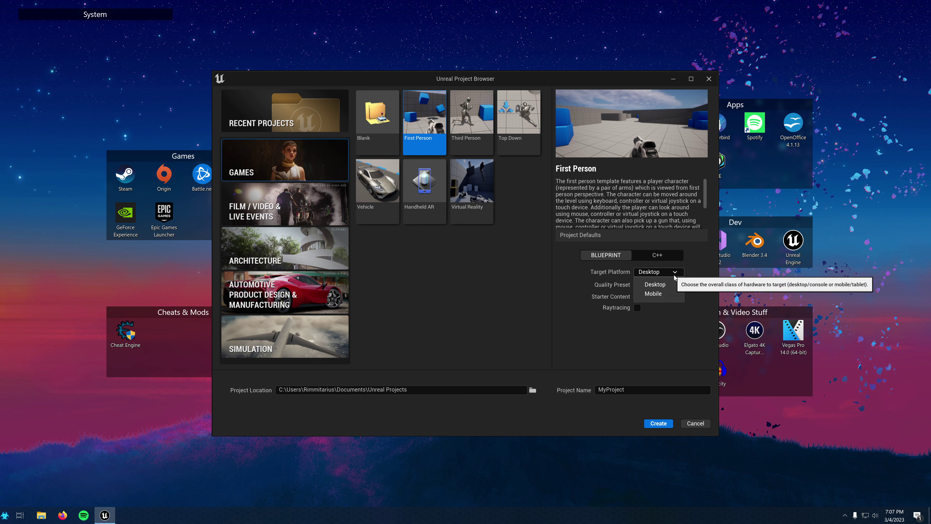
{"action": "left_click", "coordinate": [662, 294]}
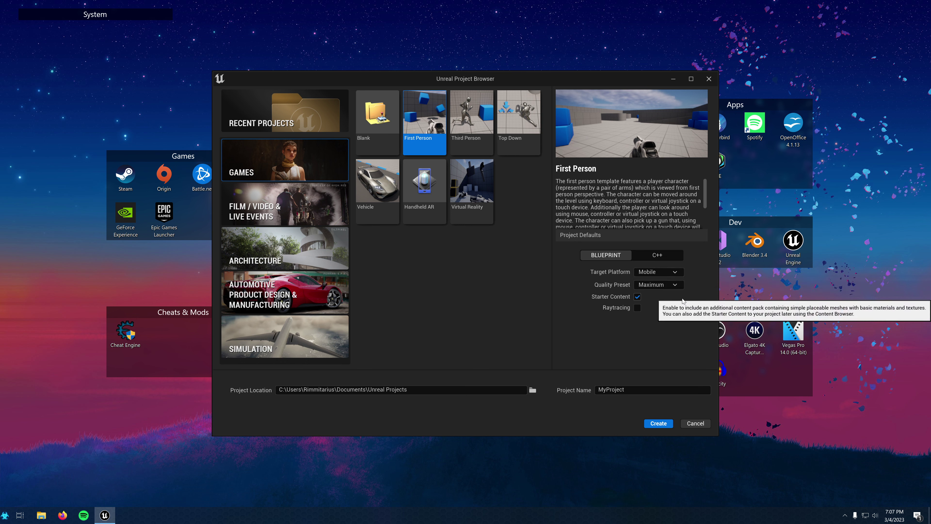
{"action": "left_click", "coordinate": [677, 286]}
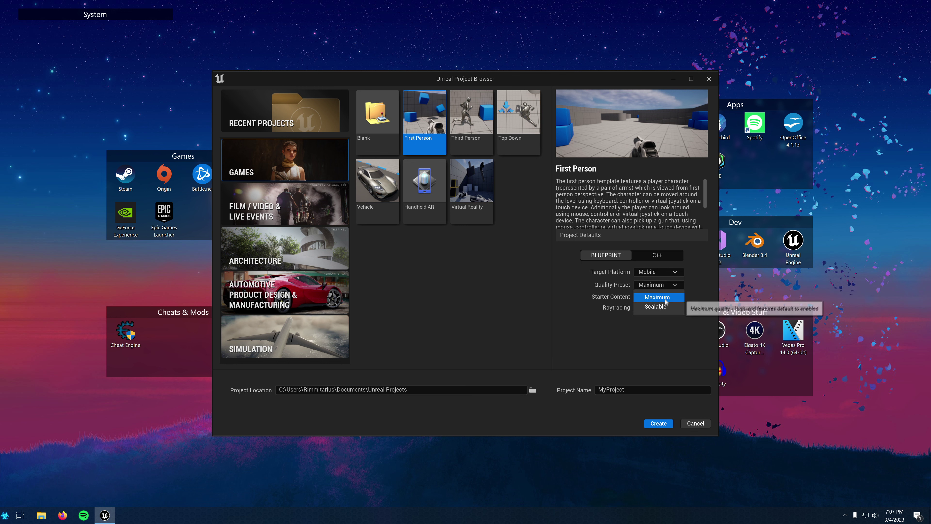
{"action": "left_click", "coordinate": [660, 307]}
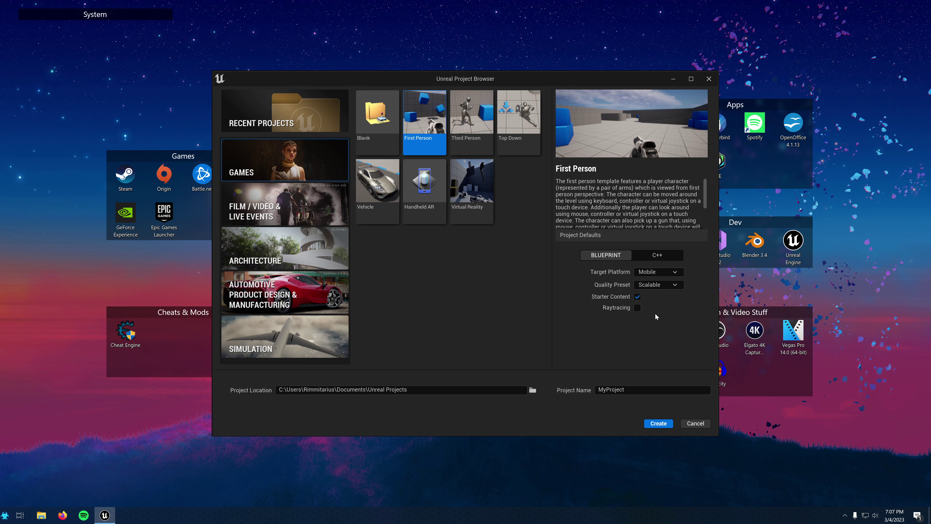
Name the project Tutorial, keep the default Unreal Projects location, and create it.
{"action": "left_click", "coordinate": [533, 391]}
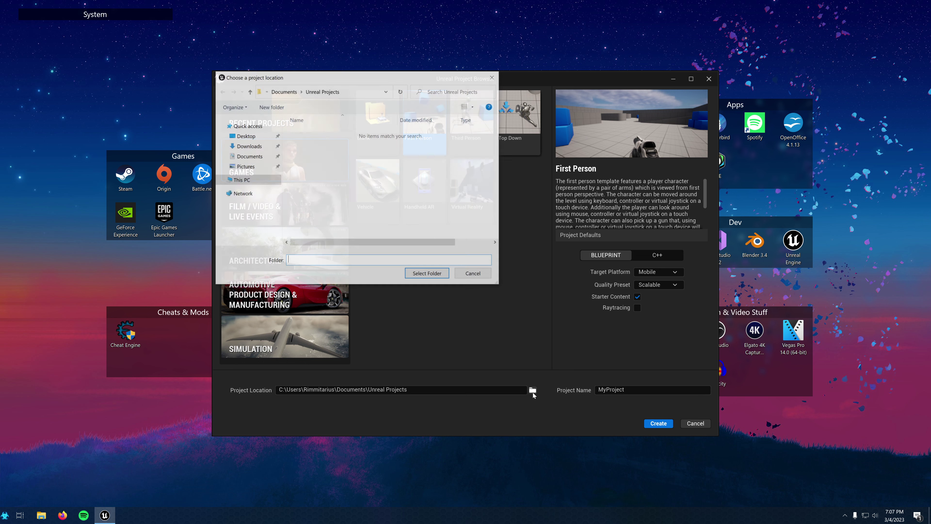
{"action": "left_click", "coordinate": [464, 273]}
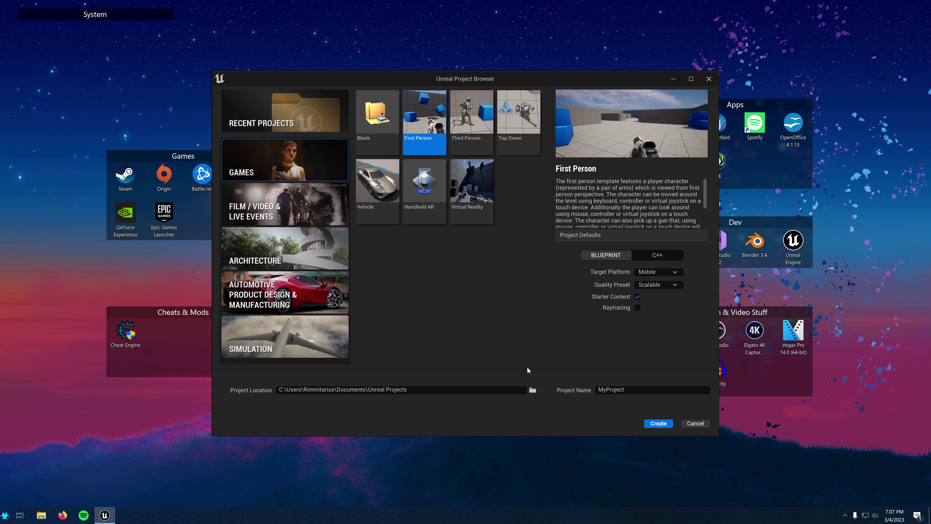
{"action": "left_click", "coordinate": [638, 389]}
{"action": "left_click", "coordinate": [651, 422]}
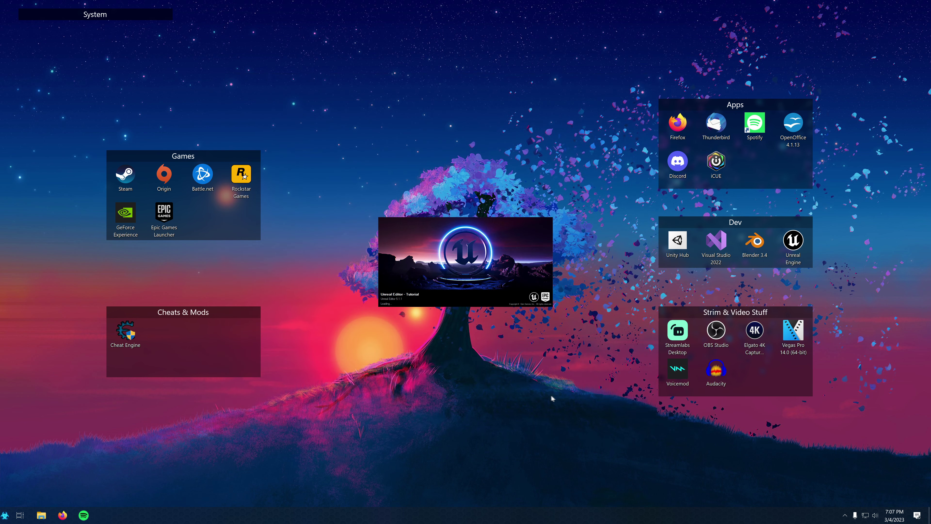
{"action": "double_click", "coordinate": [558, 389]}
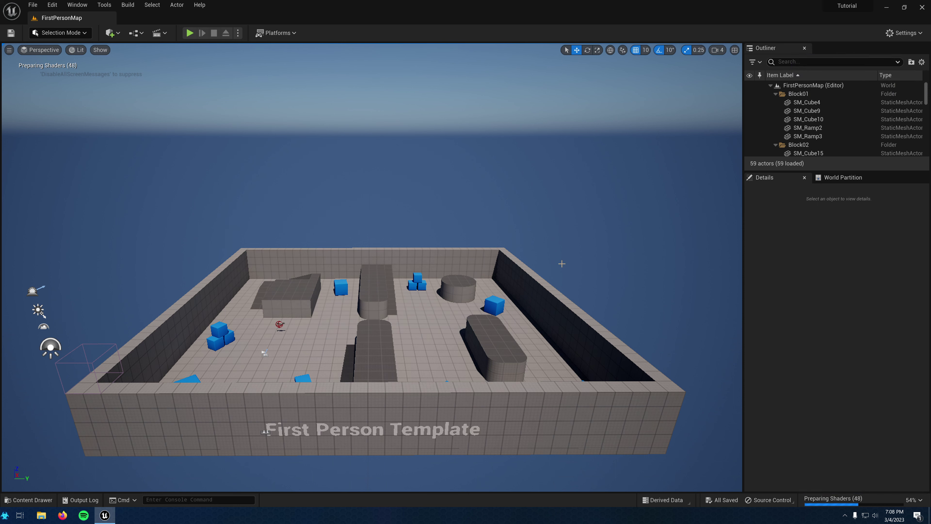
Select a single blue cube in the arena and the side wall behind it, one after the other.
{"action": "left_click", "coordinate": [491, 305]}
{"action": "mouse_move", "coordinate": [512, 305]}
{"action": "left_mouse_down"}
{"action": "mouse_move", "coordinate": [492, 304]}
{"action": "mouse_move", "coordinate": [512, 304]}
{"action": "left_mouse_up"}
{"action": "left_click", "coordinate": [510, 276]}
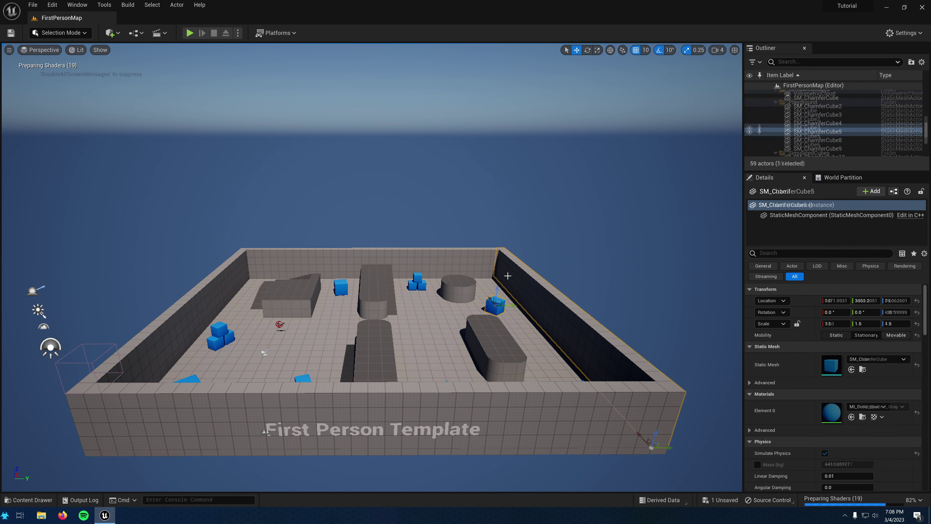
Move the blue cube SM_ChamferCube4 along X to 420 and rotate it to 0° about Z.
{"action": "left_click", "coordinate": [344, 300]}
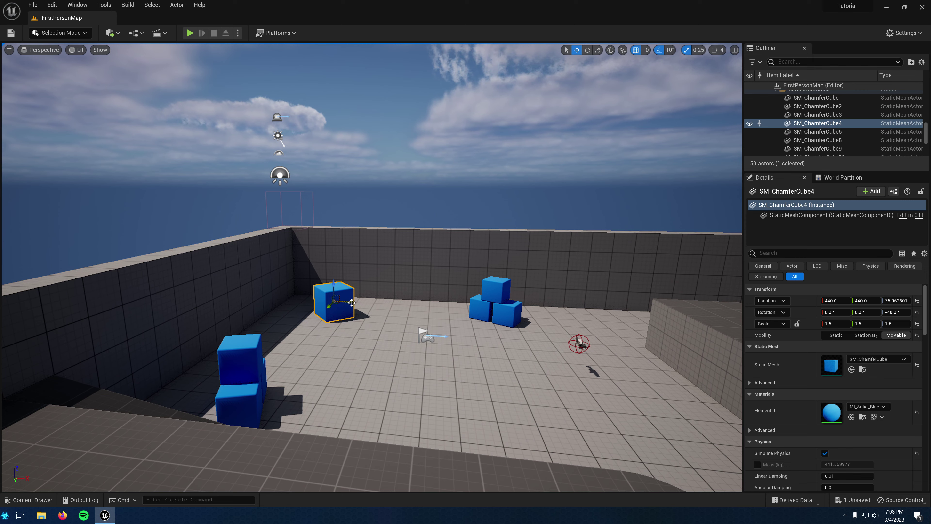
{"action": "right_click_drag", "start_coordinate": [346, 292], "coordinate": [286, 312]}
{"action": "key", "text": "w"}
{"action": "right_click_drag", "start_coordinate": [386, 290], "coordinate": [386, 302]}
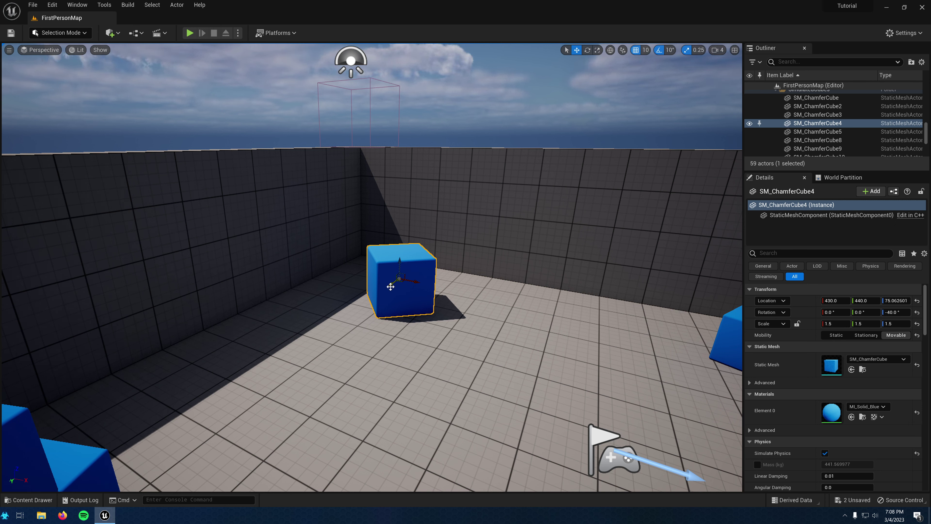
{"action": "left_click_drag", "start_coordinate": [391, 286], "coordinate": [399, 252]}
{"action": "key", "text": "ctrl+z"}
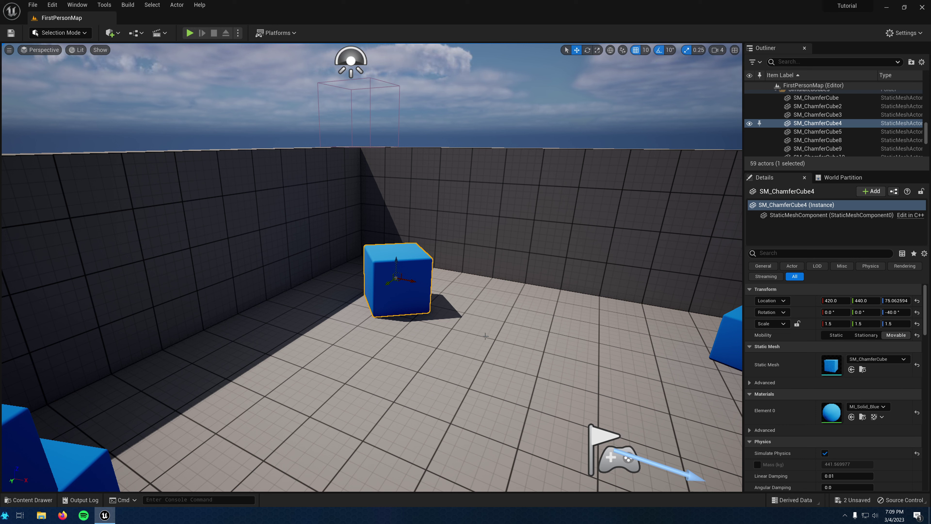
{"action": "key", "text": "e"}
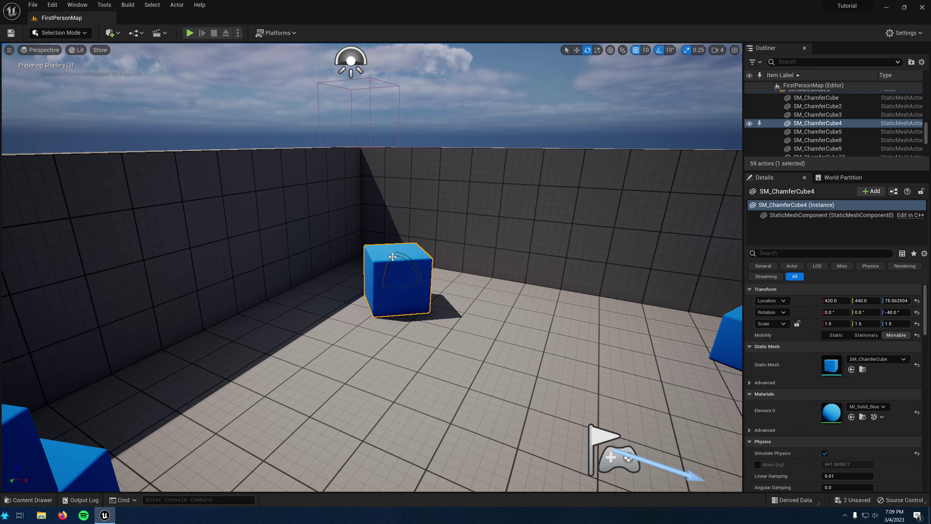
{"action": "left_click_drag", "start_coordinate": [412, 265], "coordinate": [408, 286]}
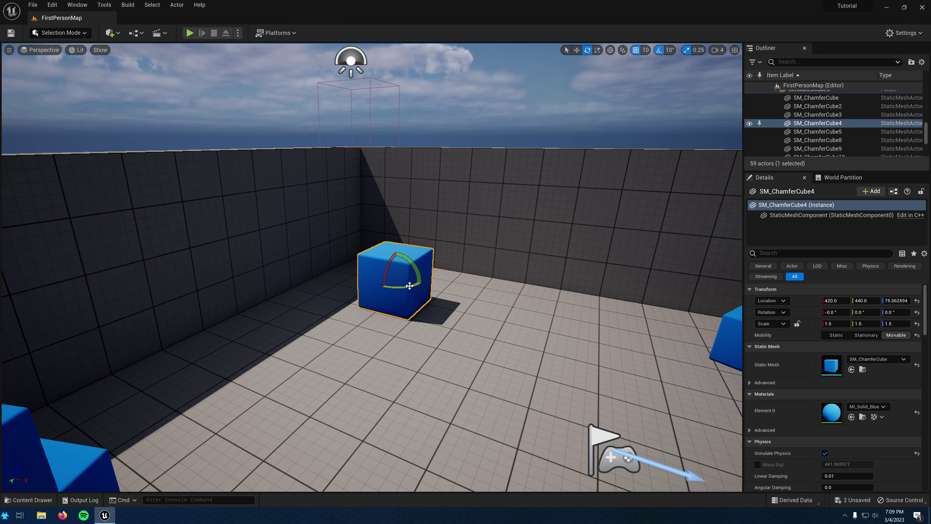
Try scaling SM_ChamferCube4 uniformly on all axes, up to 1.75 and down to 1.25, and deselect it.
{"action": "key", "text": "r"}
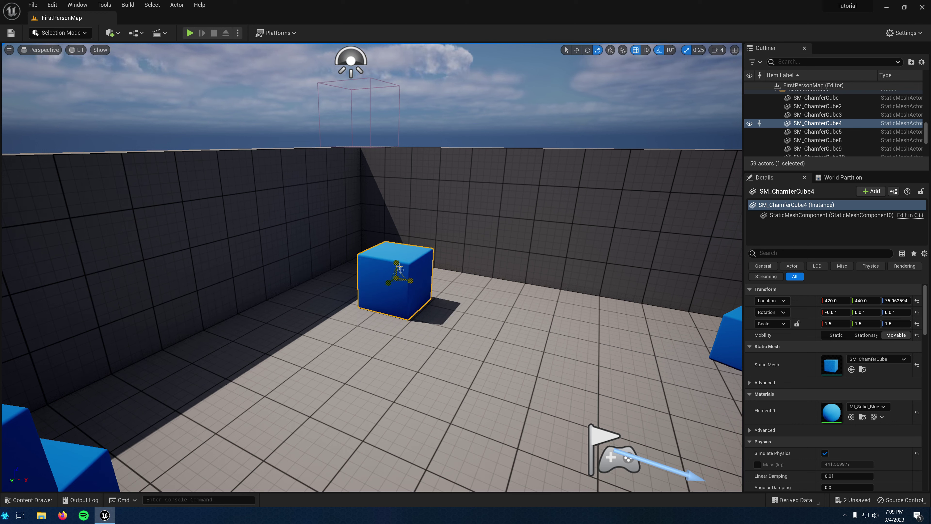
{"action": "left_click_drag", "start_coordinate": [396, 263], "coordinate": [389, 281]}
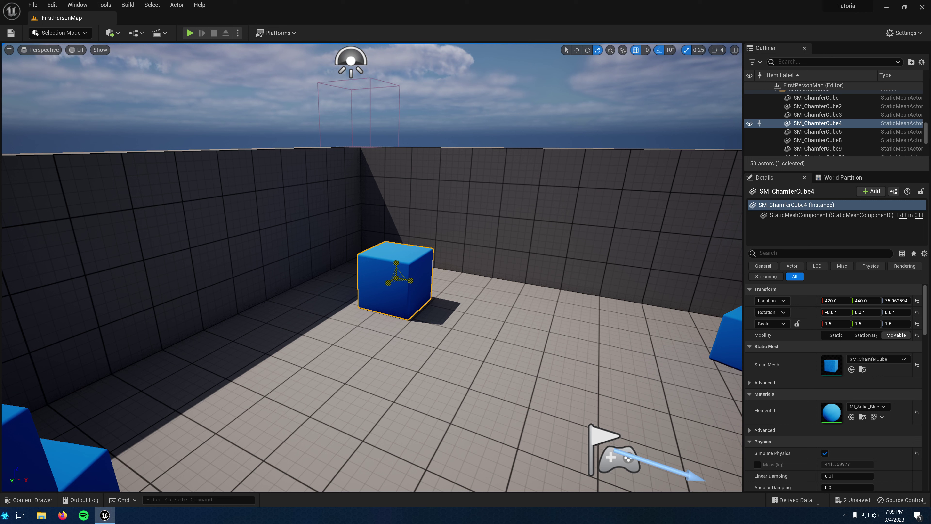
{"action": "left_click_drag", "start_coordinate": [396, 274], "coordinate": [403, 267]}
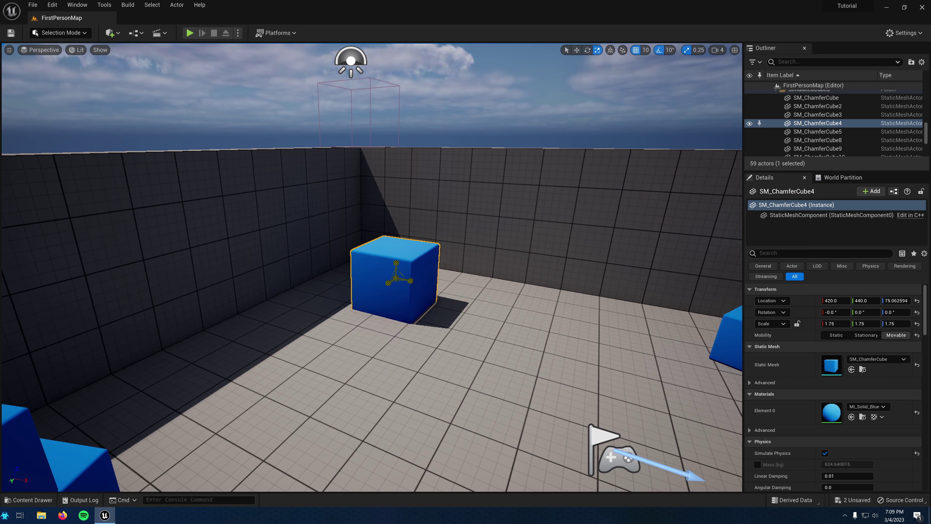
{"action": "mouse_move", "coordinate": [396, 274]}
{"action": "left_mouse_down"}
{"action": "mouse_move", "coordinate": [409, 264]}
{"action": "mouse_move", "coordinate": [387, 284]}
{"action": "mouse_move", "coordinate": [396, 273]}
{"action": "left_mouse_up"}
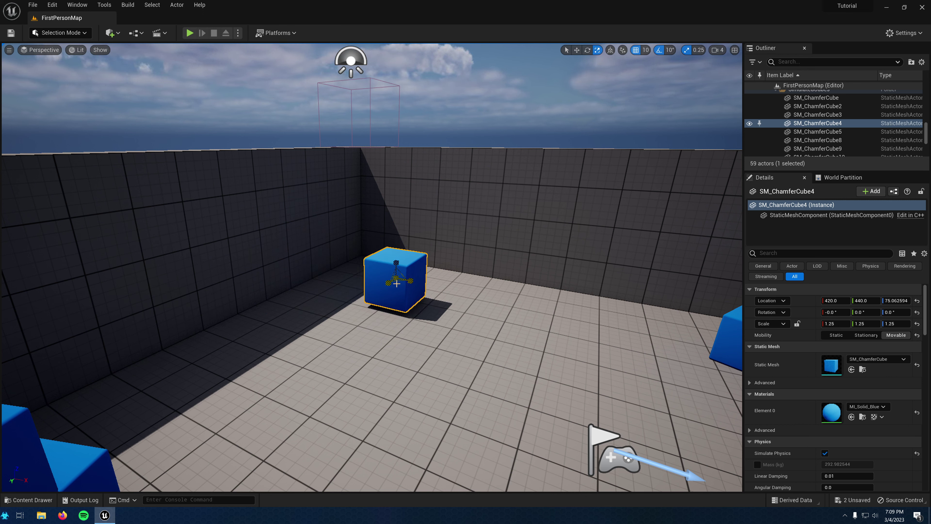
{"action": "left_click_drag", "start_coordinate": [396, 283], "coordinate": [396, 283]}
{"action": "key", "text": "Escape"}
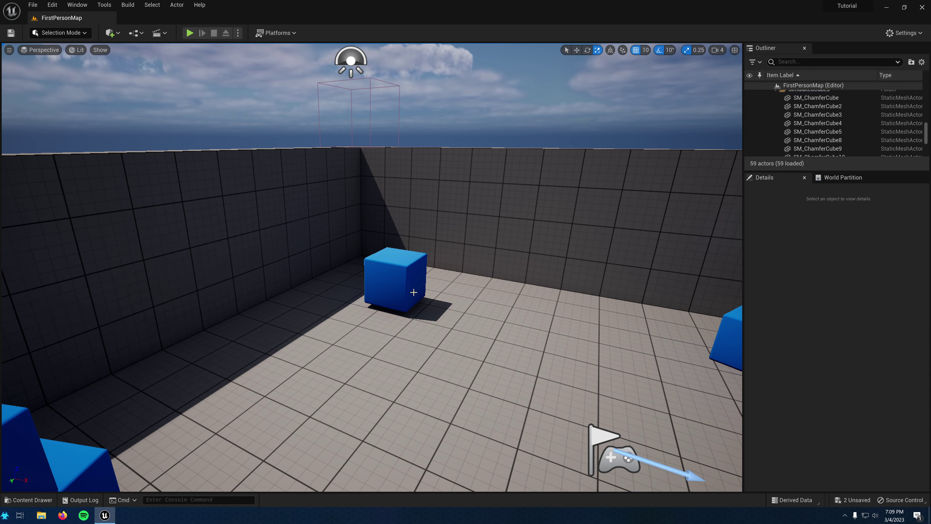
Undo the scale changes on SM_ChamferCube4 and clear the selection.
{"action": "left_click", "coordinate": [414, 292]}
{"action": "key", "text": "ctrl+z"}
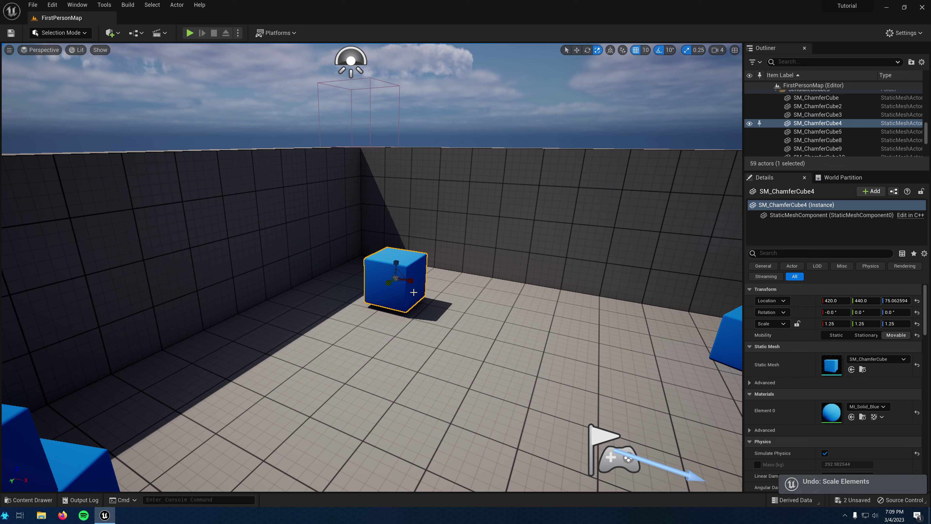
{"action": "key", "text": "ctrl+y"}
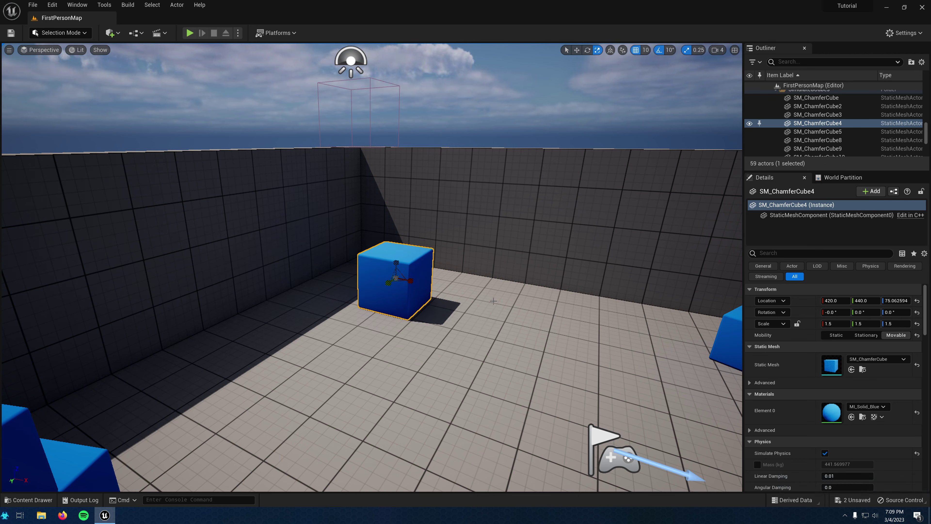
{"action": "key", "text": "Escape"}
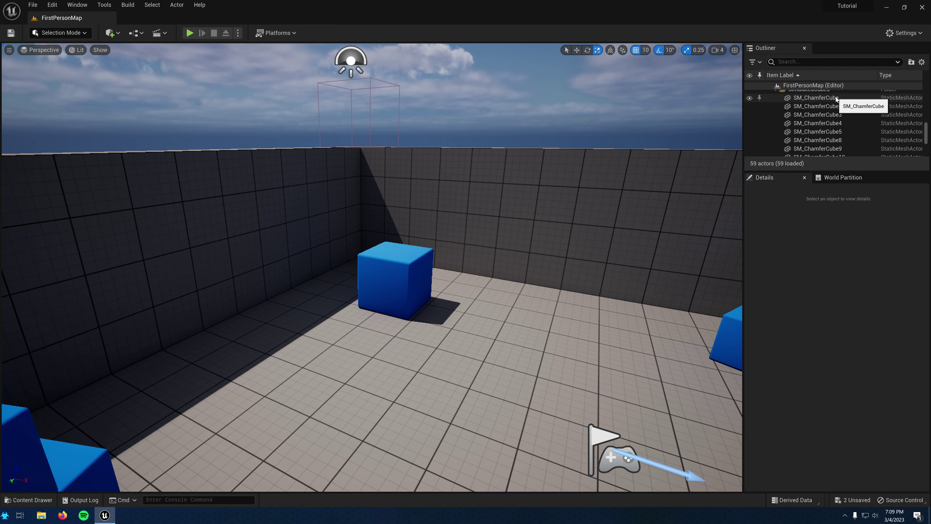
Examine the transform, static mesh, material, physics and collision properties of SM_ChamferCube4, and deselect it.
{"action": "left_click", "coordinate": [397, 265]}
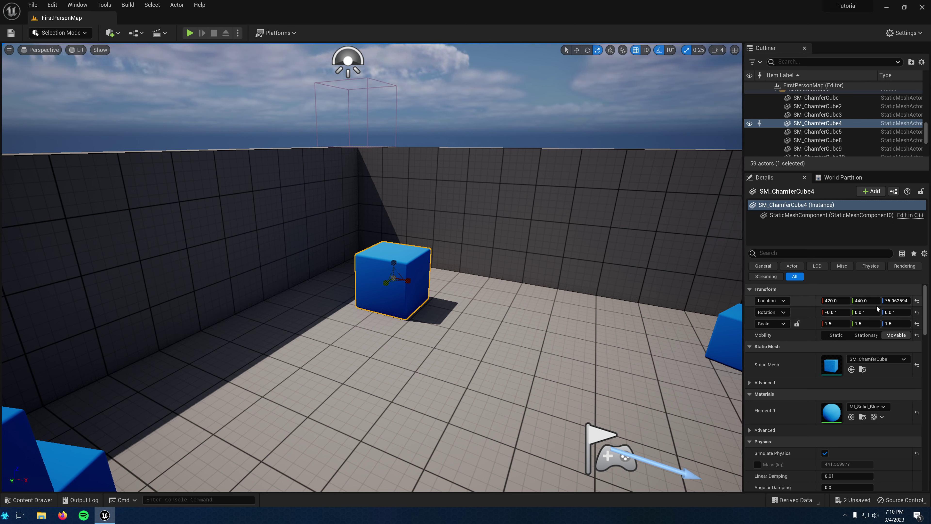
{"action": "scroll", "coordinate": [845, 287], "scroll_direction": "down", "scroll_amount": 2}
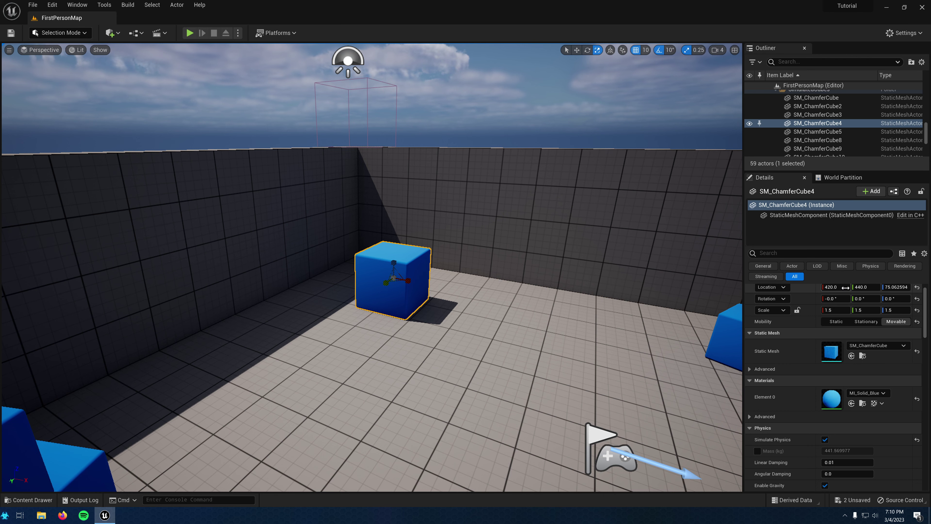
{"action": "scroll", "coordinate": [819, 391], "scroll_direction": "up", "scroll_amount": 2}
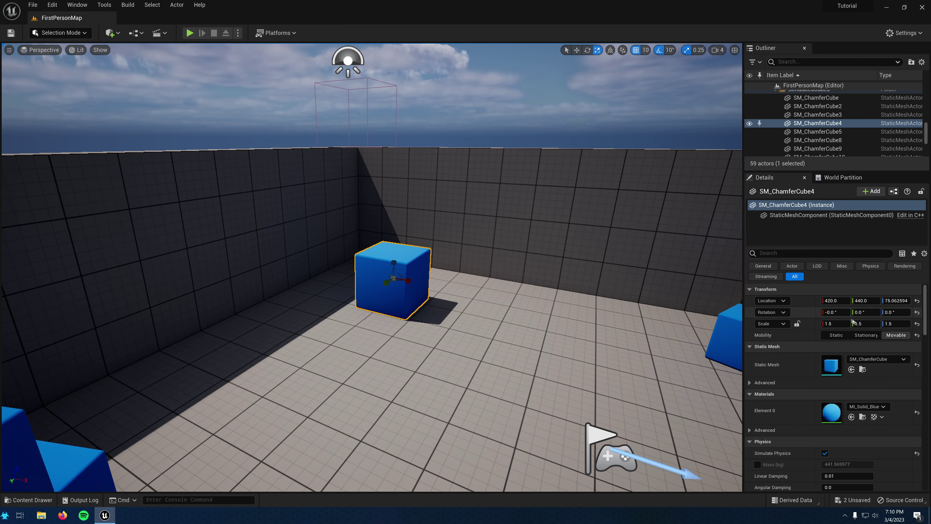
{"action": "scroll", "coordinate": [807, 358], "scroll_direction": "down", "scroll_amount": 2}
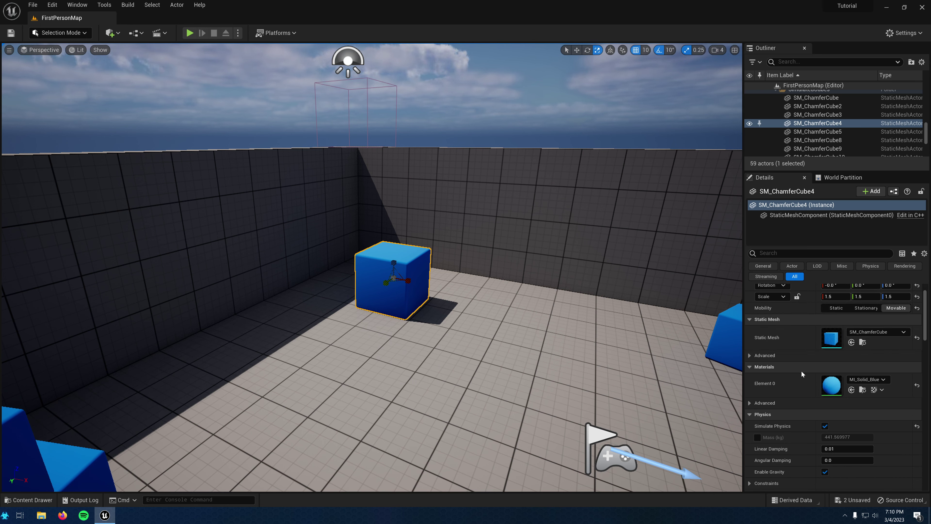
{"action": "scroll", "coordinate": [799, 367], "scroll_direction": "down", "scroll_amount": 3}
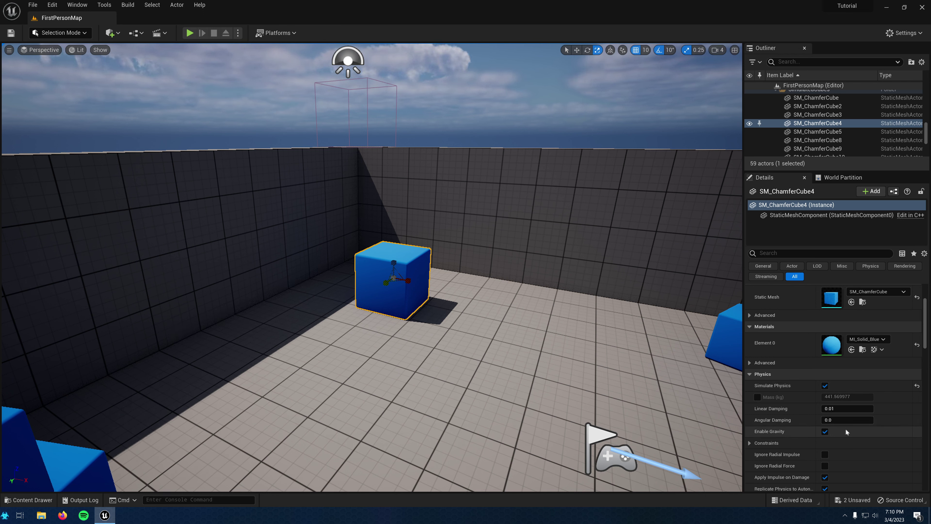
{"action": "scroll", "coordinate": [843, 428], "scroll_direction": "down", "scroll_amount": 1}
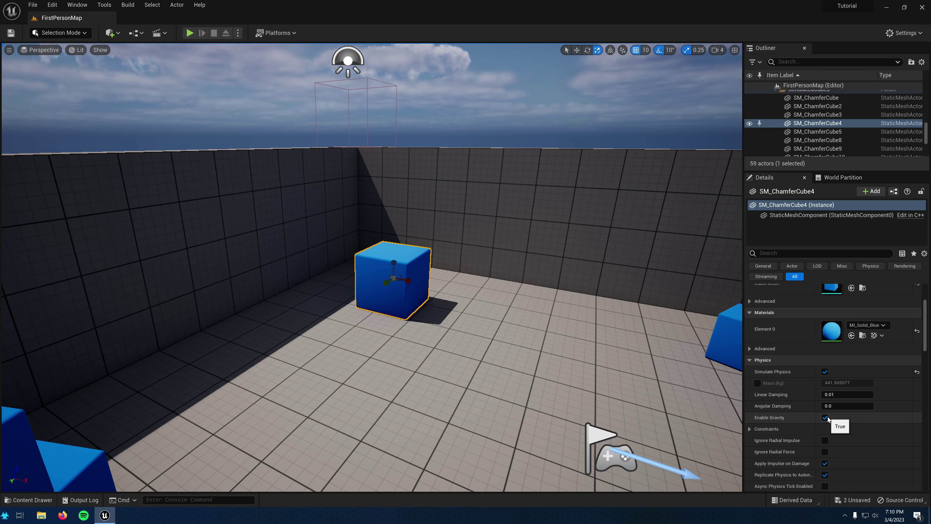
{"action": "scroll", "coordinate": [873, 426], "scroll_direction": "down", "scroll_amount": 5}
{"action": "scroll", "coordinate": [872, 427], "scroll_direction": "up", "scroll_amount": 8}
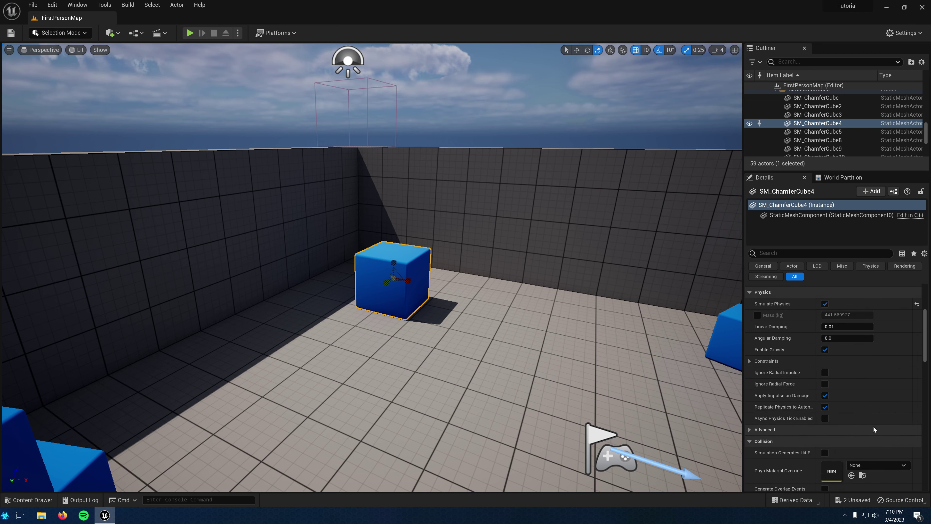
{"action": "scroll", "coordinate": [868, 418], "scroll_direction": "up", "scroll_amount": 3}
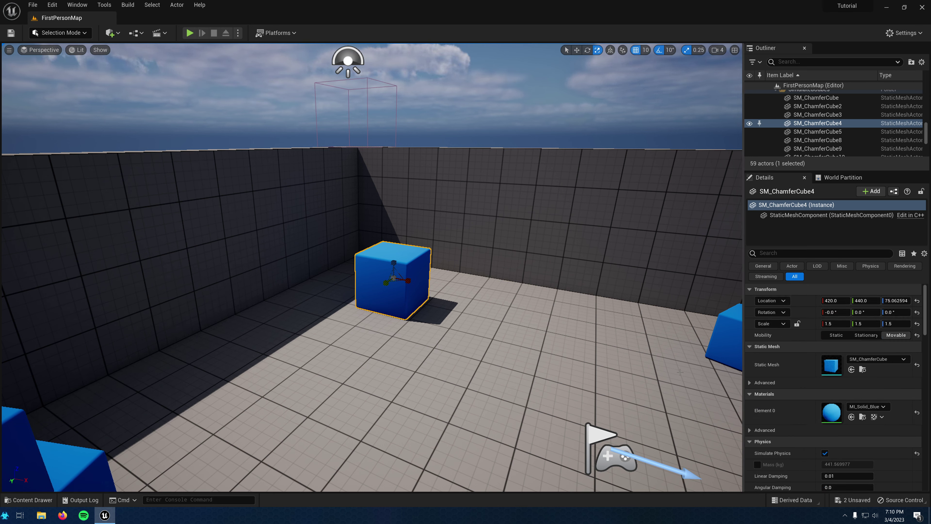
{"action": "key", "text": "Escape"}
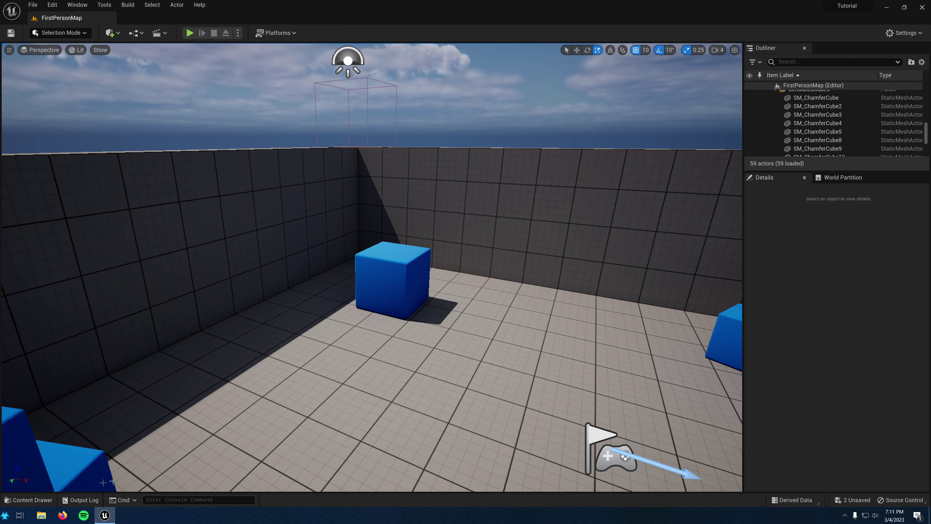
Open the Content Drawer over a wider view of the arena and narrow its folder tree.
{"action": "left_click", "coordinate": [45, 499]}
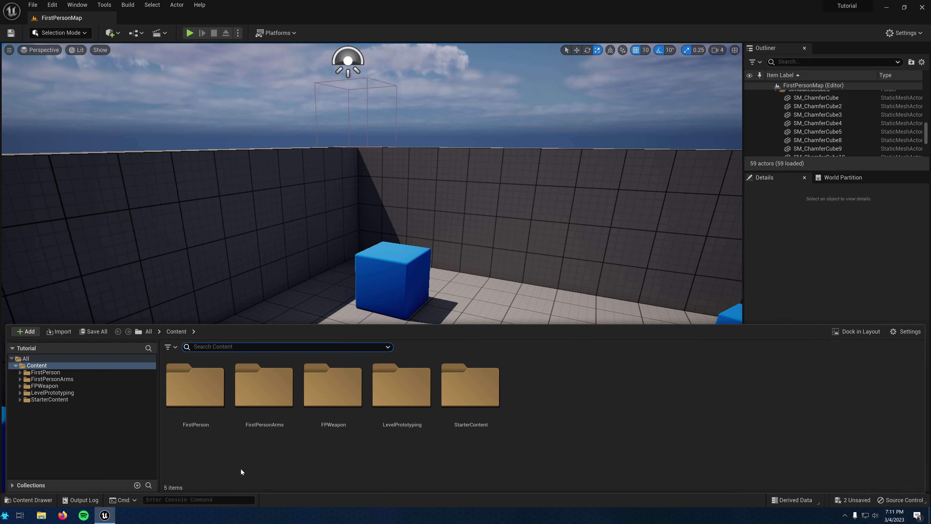
{"action": "key", "text": "ctrl+space"}
{"action": "key", "text": "ctrl+space"}
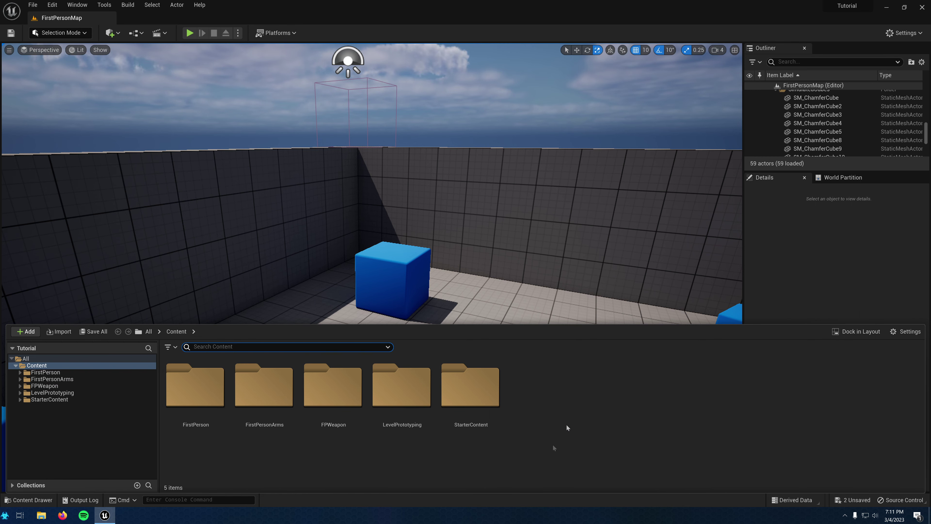
{"action": "right_click_drag", "start_coordinate": [586, 272], "coordinate": [542, 250]}
{"action": "left_click", "coordinate": [29, 500]}
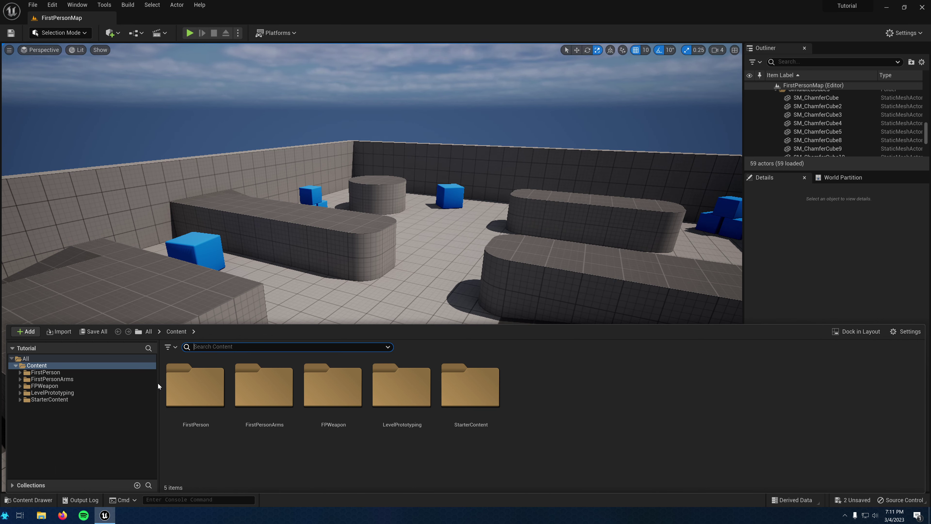
{"action": "left_click_drag", "start_coordinate": [157, 381], "coordinate": [137, 380]}
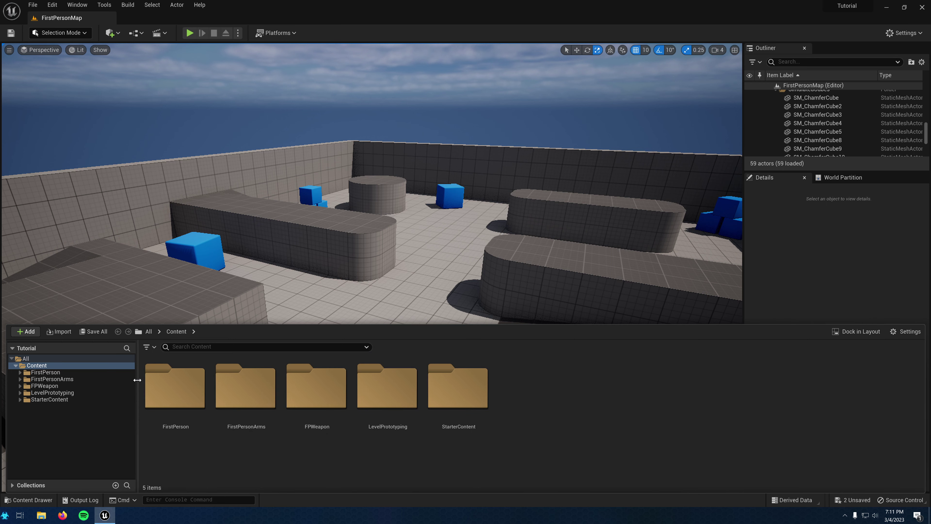
{"action": "left_click_drag", "start_coordinate": [137, 379], "coordinate": [107, 381]}
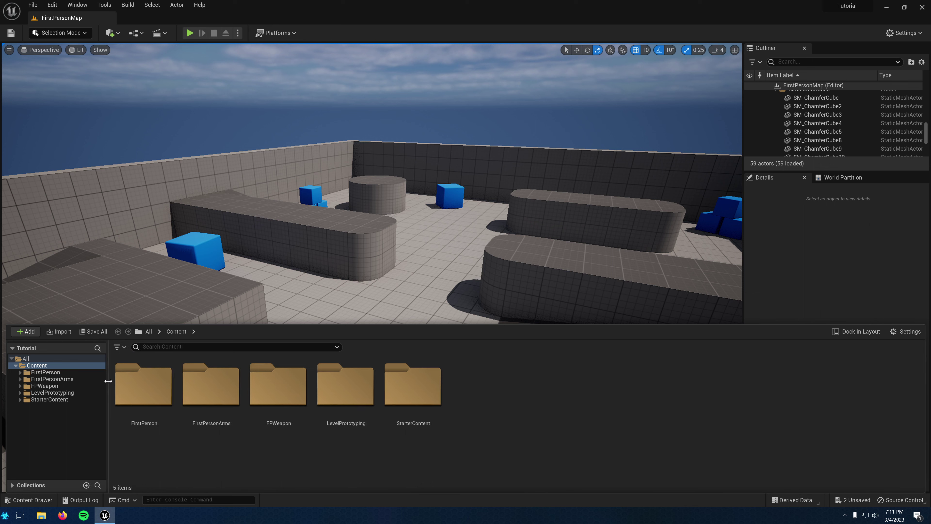
Place the Wall_Door_400x300 mesh from StarterContent's Architecture folder on the arena floor at X 1290, Y 1470, Z 0.
{"action": "double_click", "coordinate": [405, 395]}
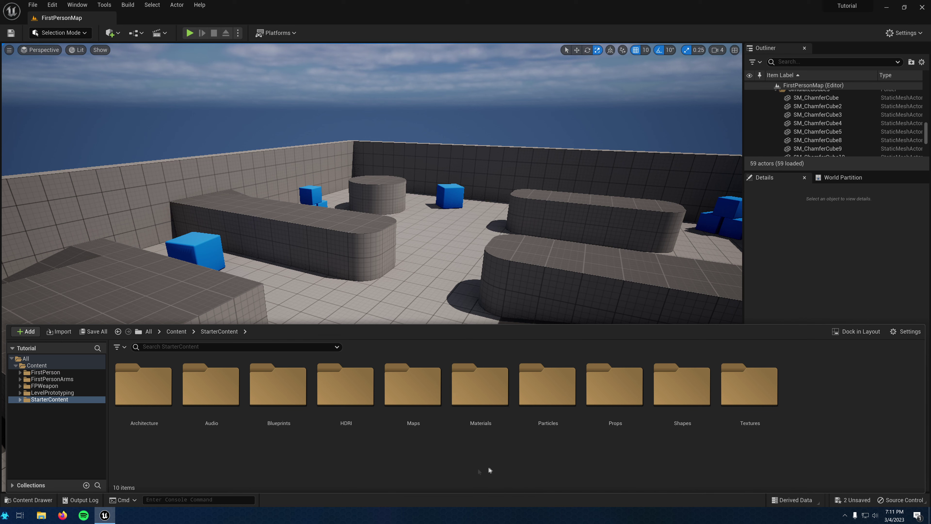
{"action": "double_click", "coordinate": [147, 396]}
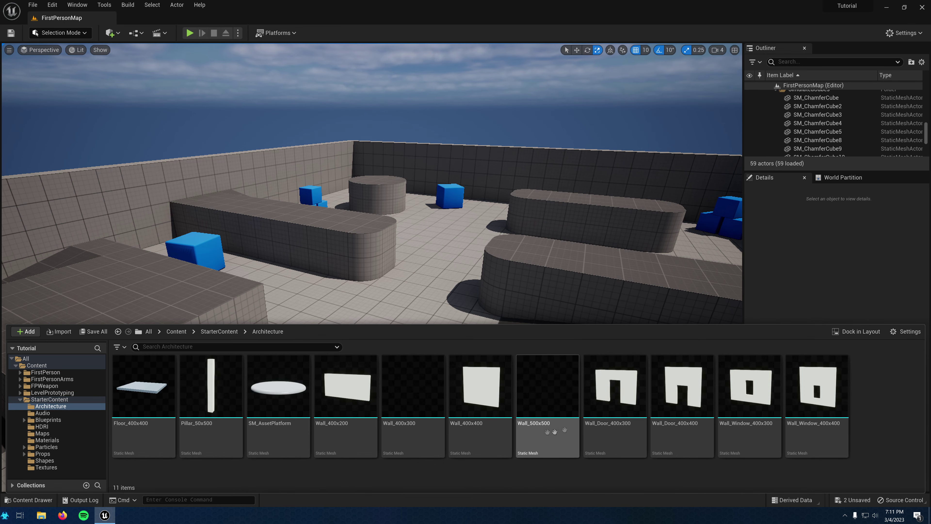
{"action": "left_click", "coordinate": [626, 400]}
{"action": "left_click_drag", "start_coordinate": [626, 400], "coordinate": [459, 324]}
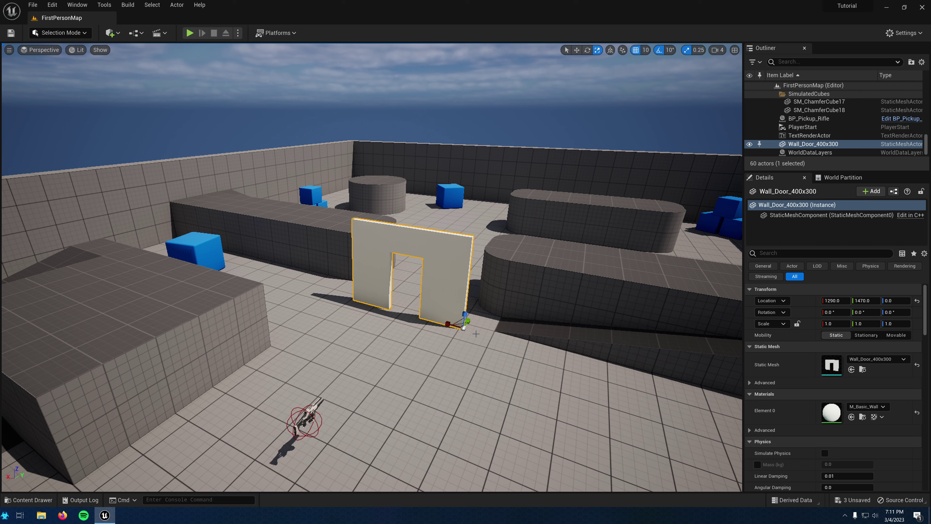
Raise the door wall to Z 100 and snap it down onto the floor.
{"action": "key", "text": "w"}
{"action": "left_click_drag", "start_coordinate": [464, 315], "coordinate": [465, 284]}
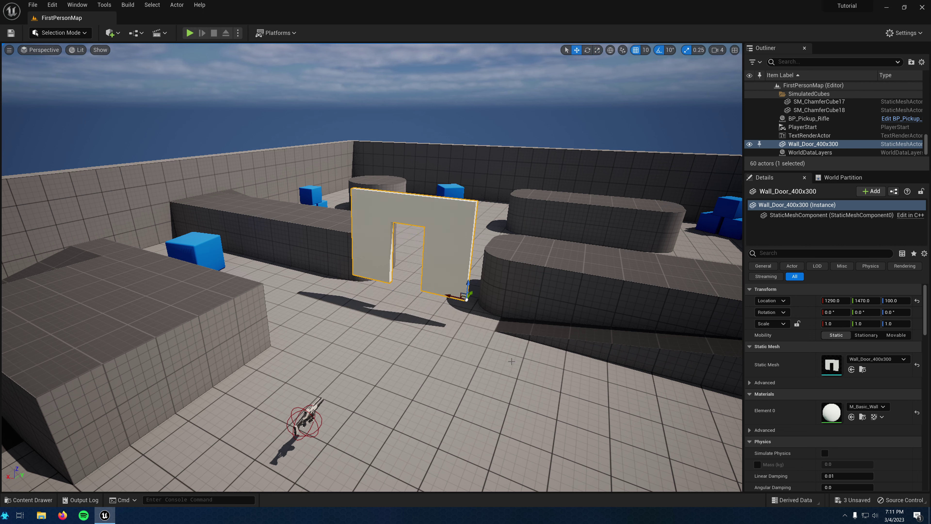
{"action": "key", "text": "End"}
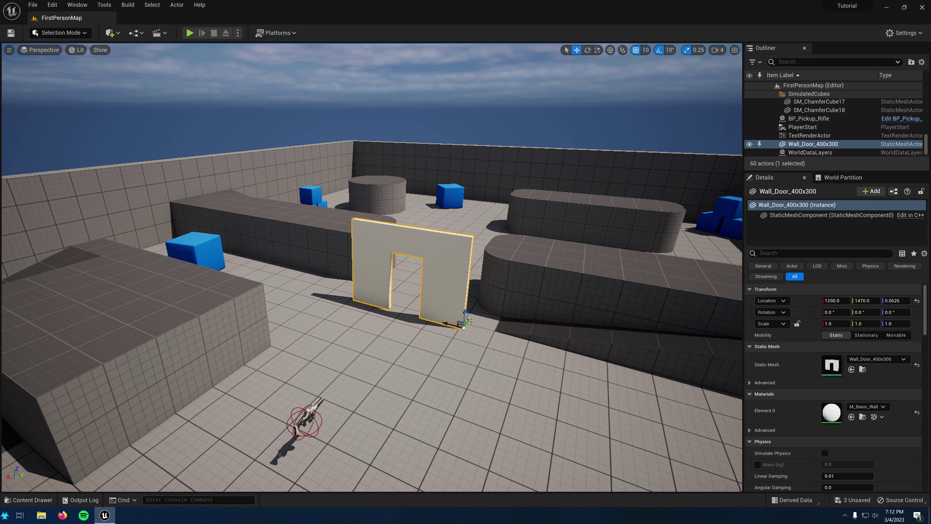
Cycle the door wall's transform gizmo through rotate, scale and move, ending on the move tool.
{"action": "key", "text": "e"}
{"action": "key", "text": "r"}
{"action": "key", "text": "w"}
{"action": "key", "text": "e"}
{"action": "key", "text": "r"}
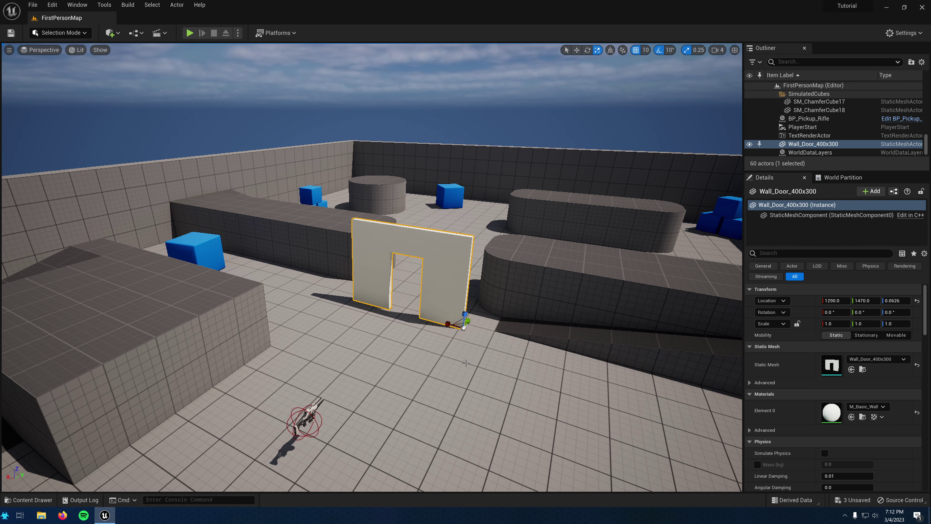
{"action": "key", "text": "w"}
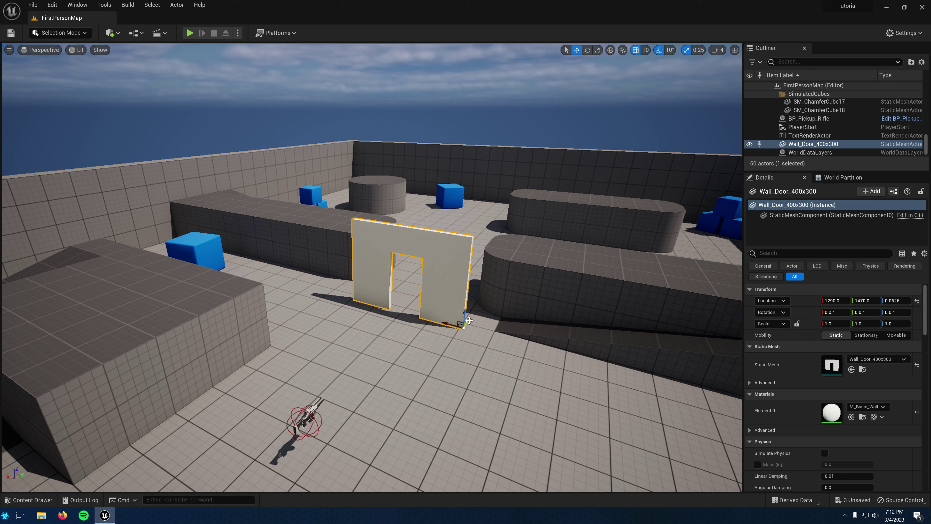
Move the door wall to X 1300, Y 1750, into the gap between the two rounded blocks, and deselect it.
{"action": "left_click_drag", "start_coordinate": [469, 320], "coordinate": [471, 289]}
{"action": "right_click_drag", "start_coordinate": [471, 289], "coordinate": [466, 256]}
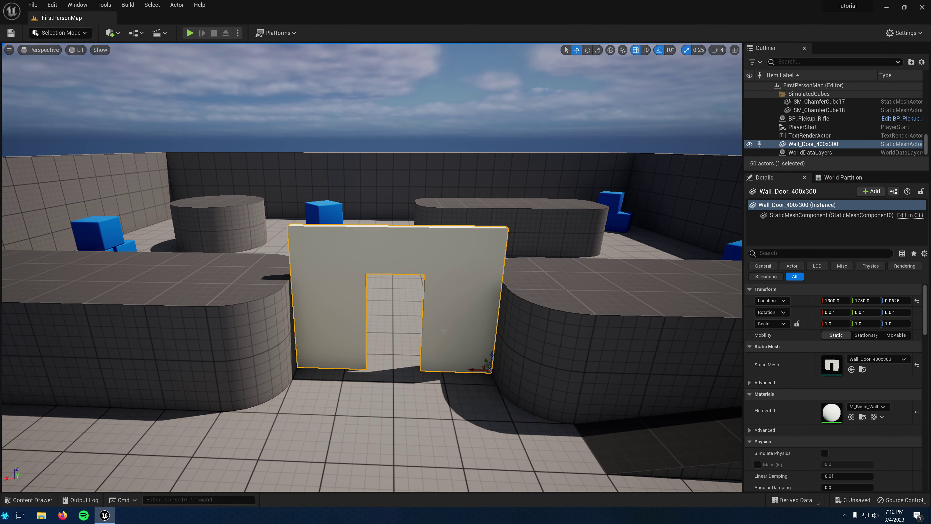
{"action": "mouse_move", "coordinate": [491, 353]}
{"action": "left_mouse_down"}
{"action": "mouse_move", "coordinate": [494, 395]}
{"action": "mouse_move", "coordinate": [493, 353]}
{"action": "left_mouse_up"}
{"action": "key", "text": "Escape"}
Apply the M_Brick_Clay_Old material from StarterContent's Materials folder to the door wall.
{"action": "left_click", "coordinate": [49, 496]}
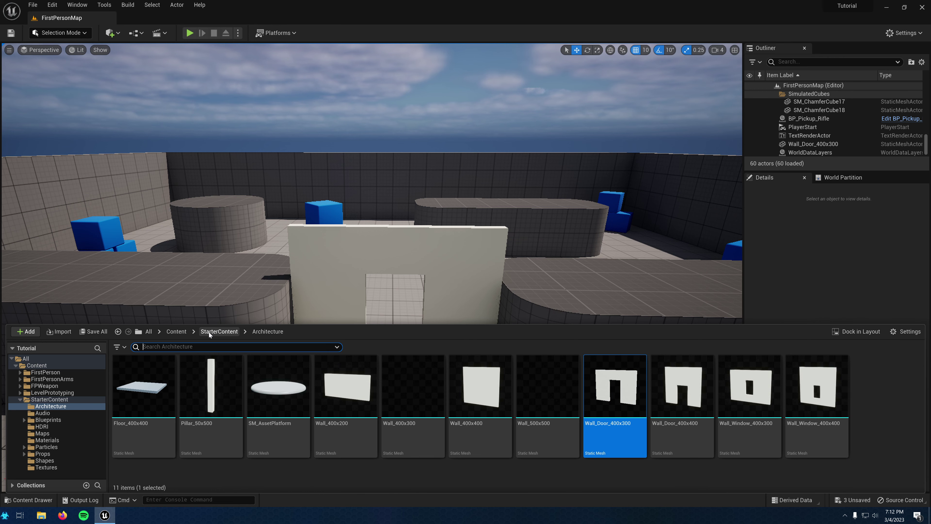
{"action": "left_click", "coordinate": [210, 333]}
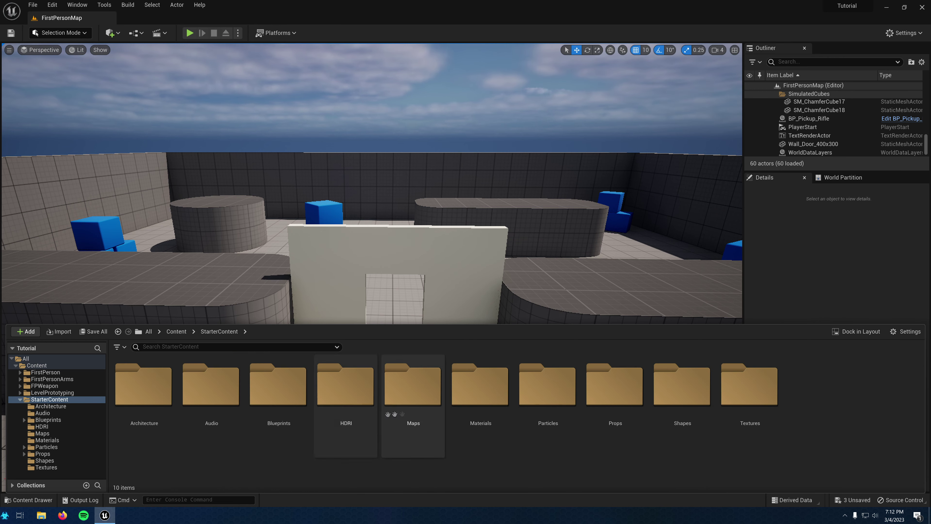
{"action": "double_click", "coordinate": [493, 407]}
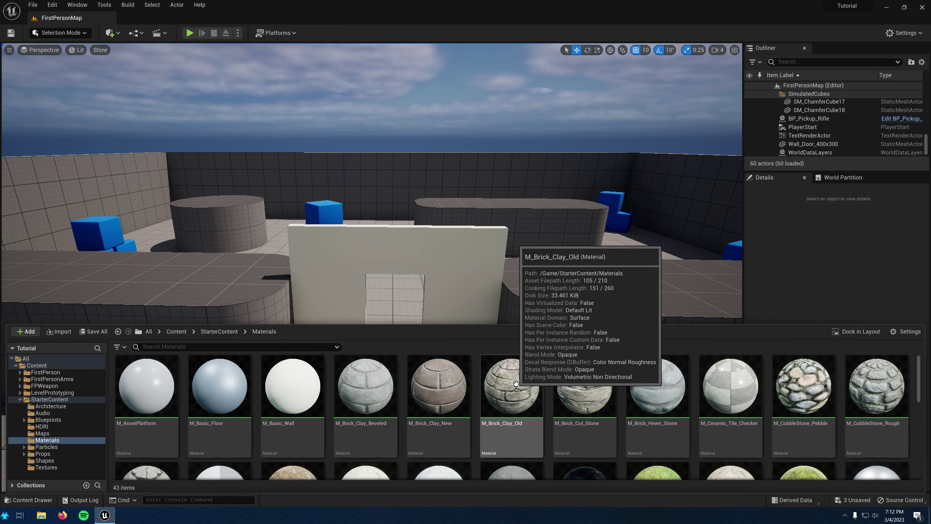
{"action": "left_click_drag", "start_coordinate": [514, 385], "coordinate": [453, 293]}
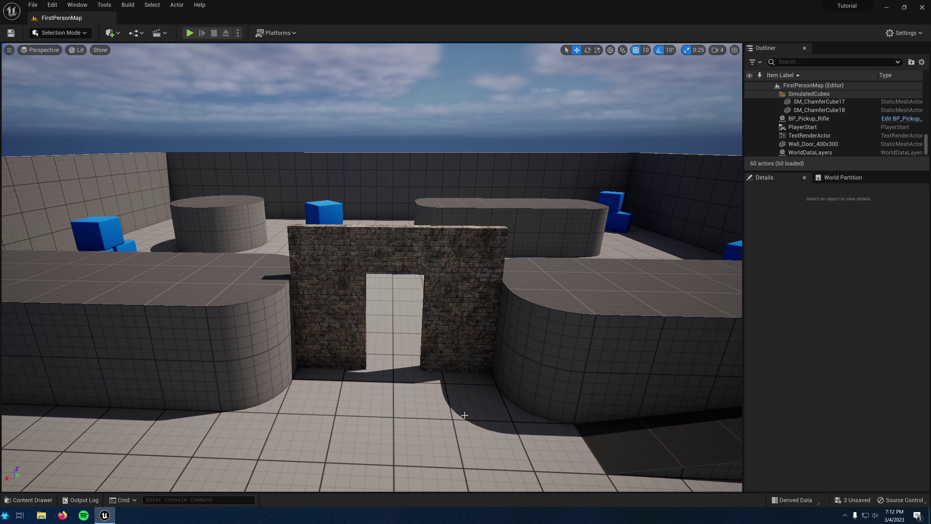
Select the PlayerStart actor in the open area between the blue cubes.
{"action": "right_click_drag", "start_coordinate": [456, 412], "coordinate": [619, 396]}
{"action": "left_click", "coordinate": [447, 323]}
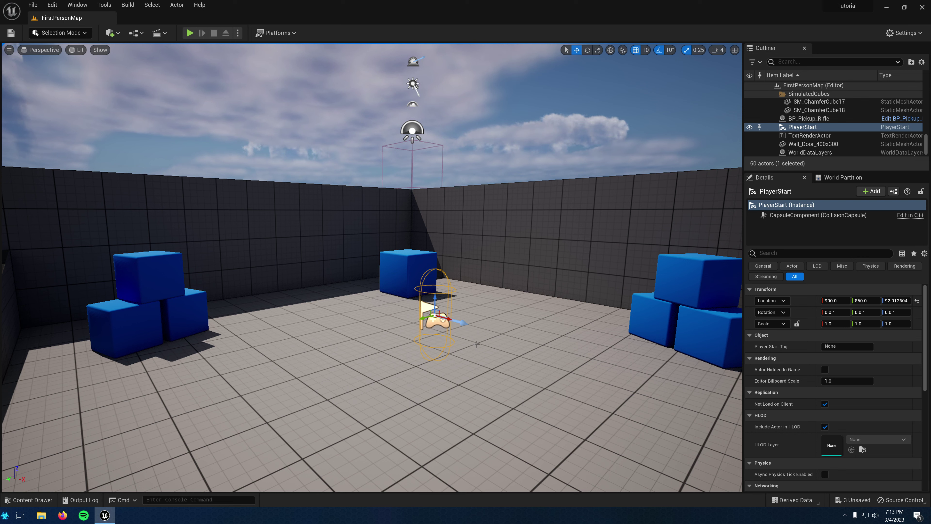